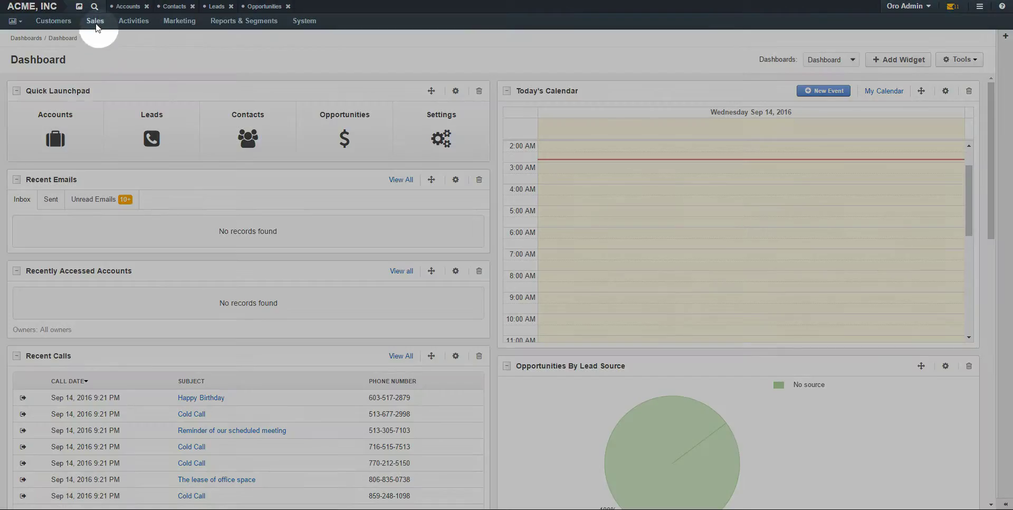
Step: Start a new opportunity from the Sales > Opportunities list
{"action": "left_click", "coordinate": [95, 21]}
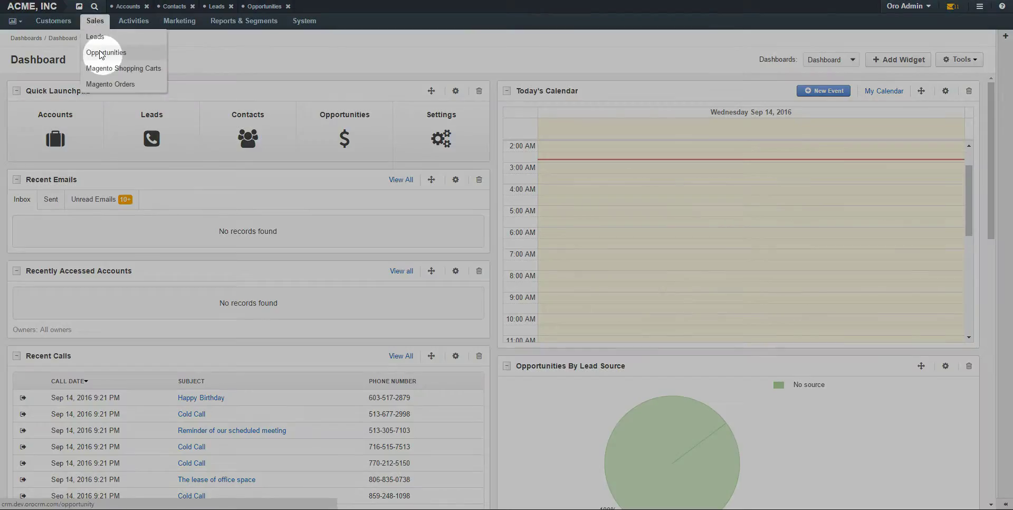
{"action": "left_click", "coordinate": [102, 54]}
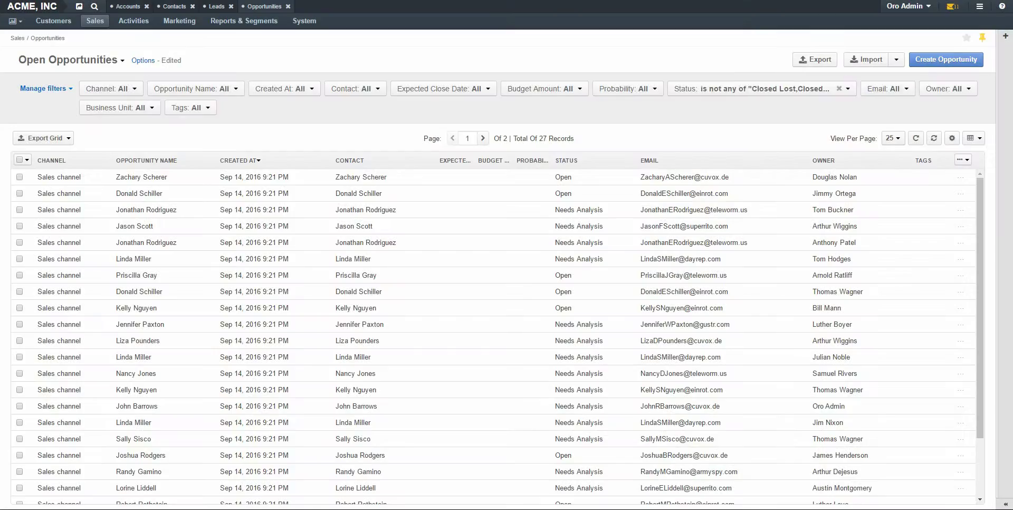
{"action": "left_click", "coordinate": [956, 60]}
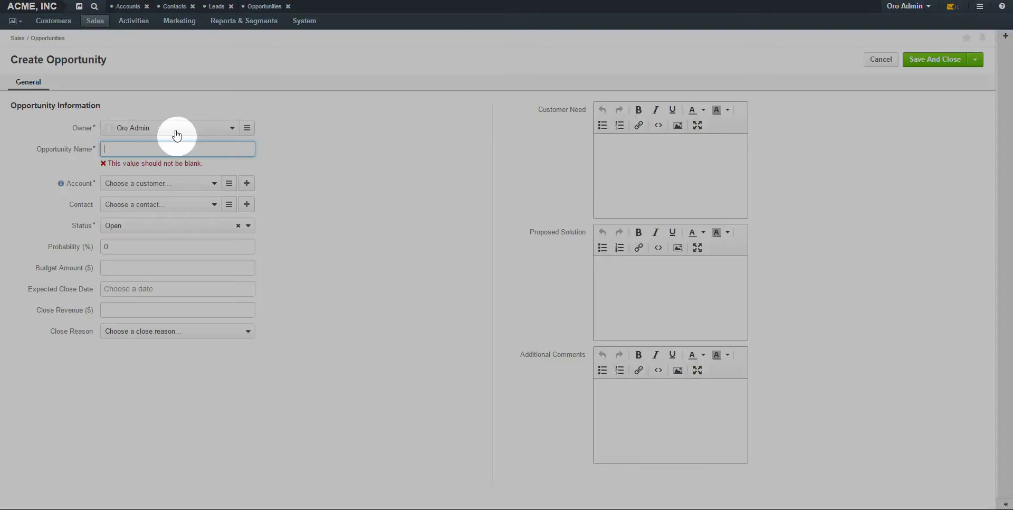
Step: Keep Oro Admin as owner and name the opportunity 'Opportunity 2'
{"action": "left_click", "coordinate": [176, 132]}
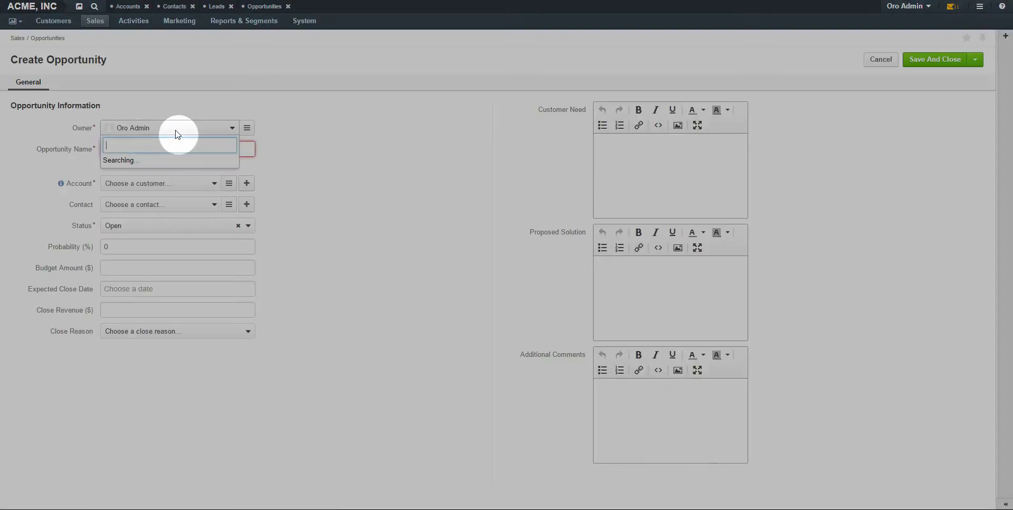
{"action": "left_click", "coordinate": [177, 133]}
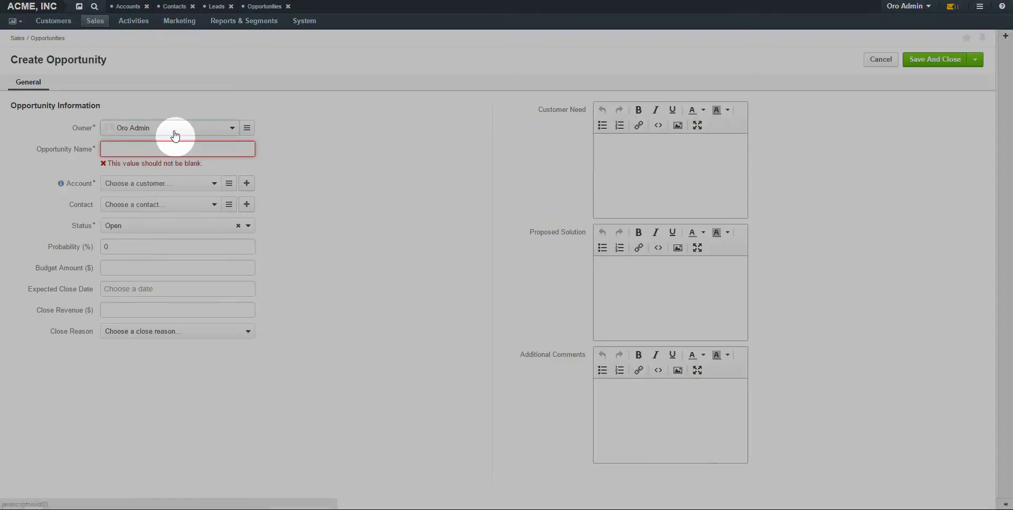
{"action": "left_click", "coordinate": [160, 147]}
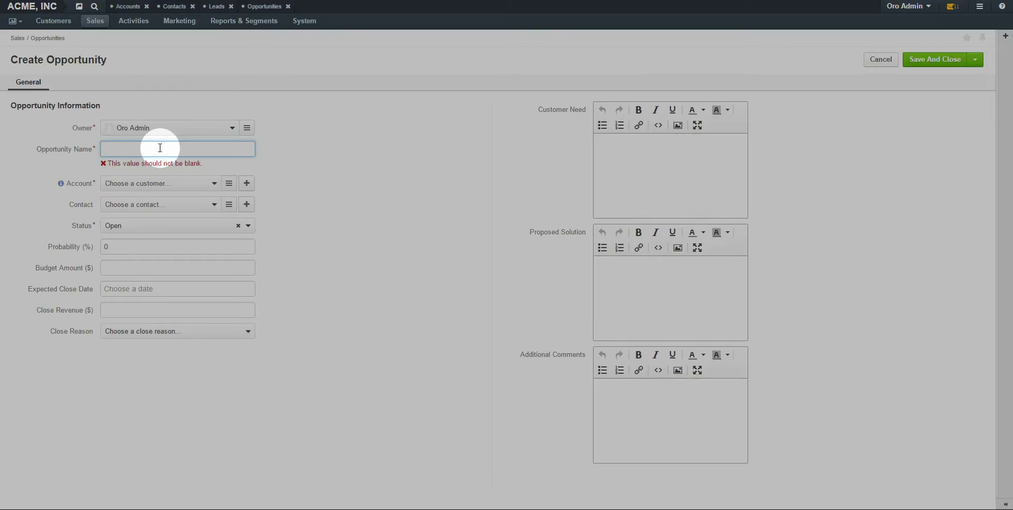
{"action": "type", "text": "Opportunity 2"}
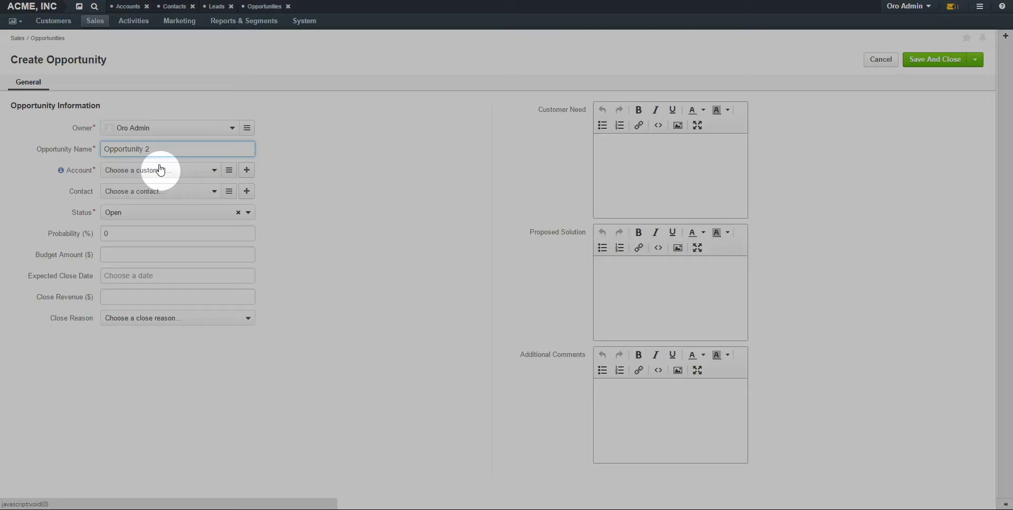
Step: Search accounts for 'life', then abandon the Create Account dialog
{"action": "left_click", "coordinate": [161, 170]}
{"action": "type", "text": "life"}
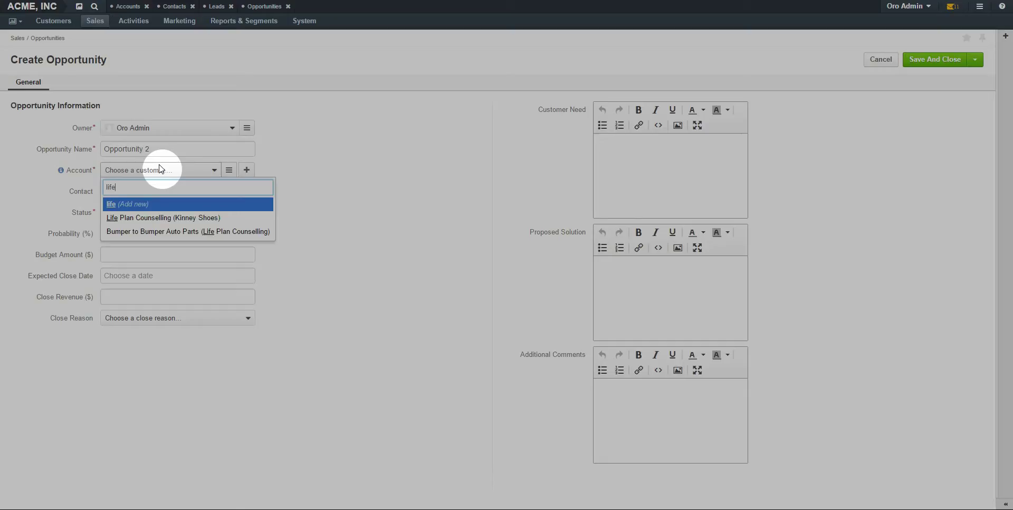
{"action": "left_click", "coordinate": [247, 169]}
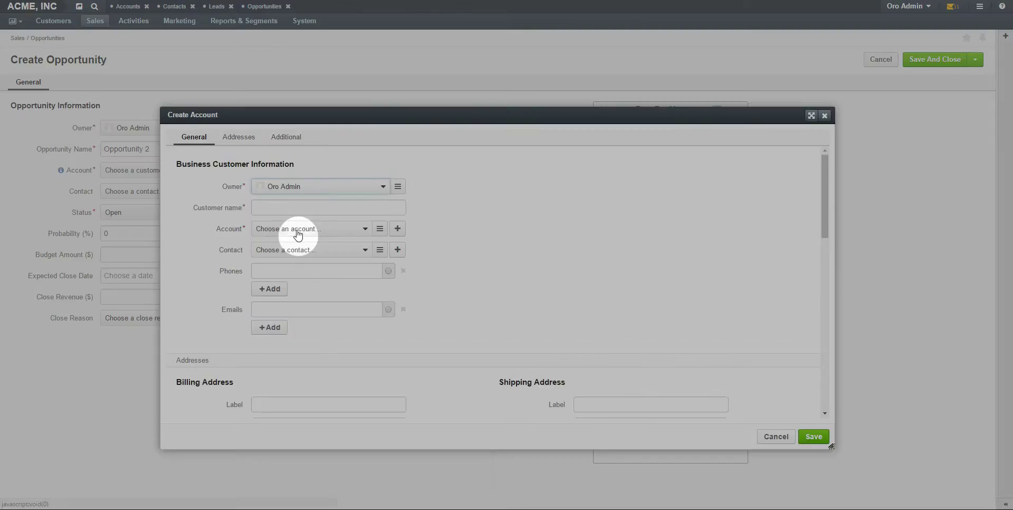
{"action": "left_click", "coordinate": [298, 230]}
{"action": "left_click", "coordinate": [786, 437]}
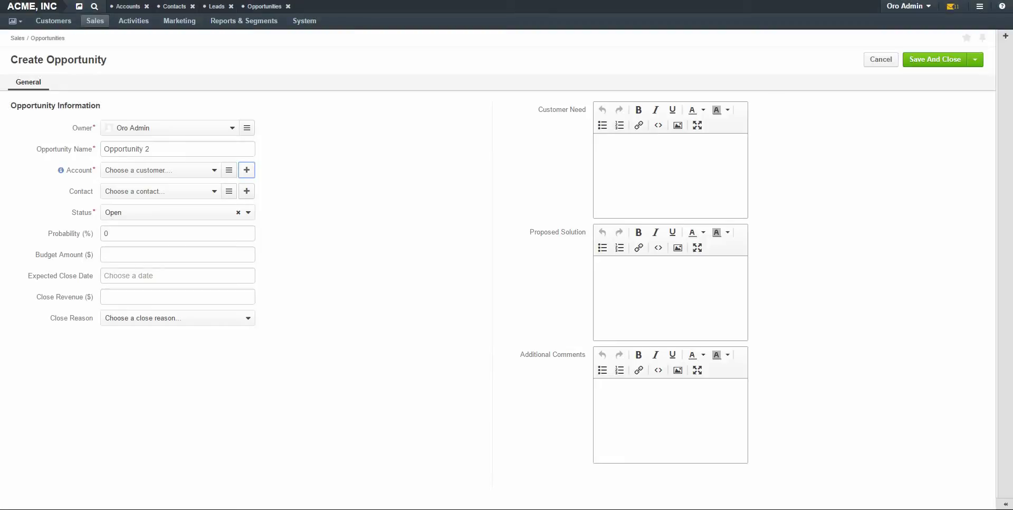
Step: Pick the 'New Customer (Add new)' option as the account
{"action": "left_click", "coordinate": [171, 170]}
{"action": "type", "text": "New Customer"}
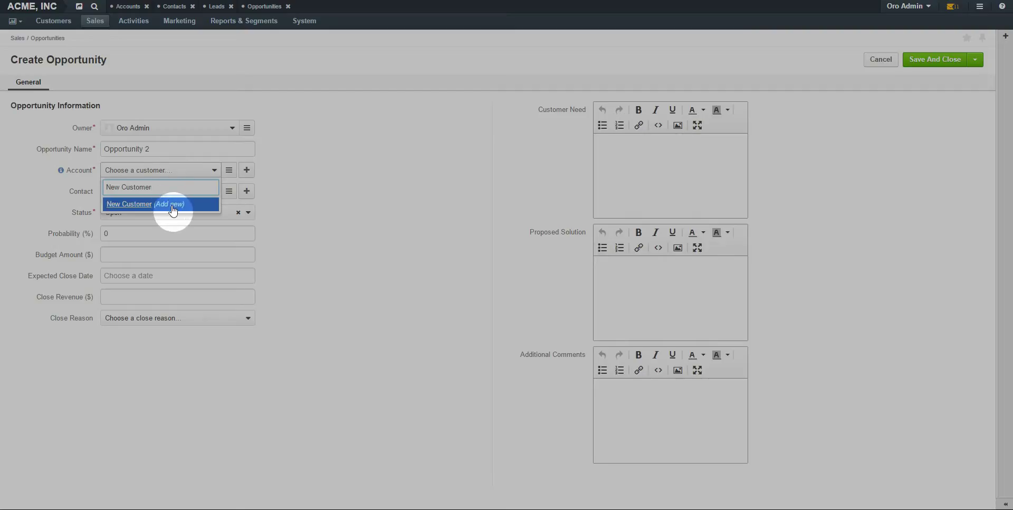
{"action": "left_click", "coordinate": [173, 210]}
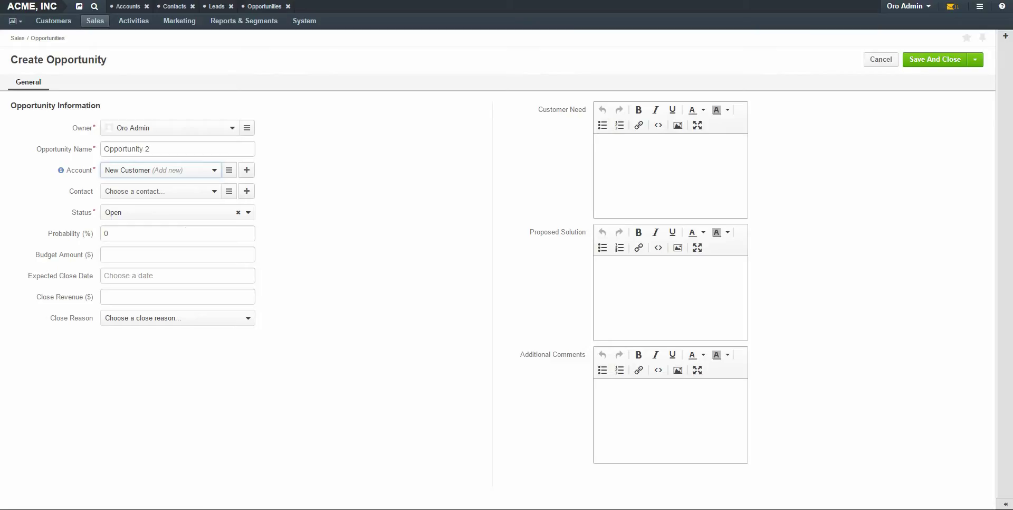
Step: Choose the Identification & Alignment stage, leaving probability at 10%
{"action": "left_click", "coordinate": [177, 211]}
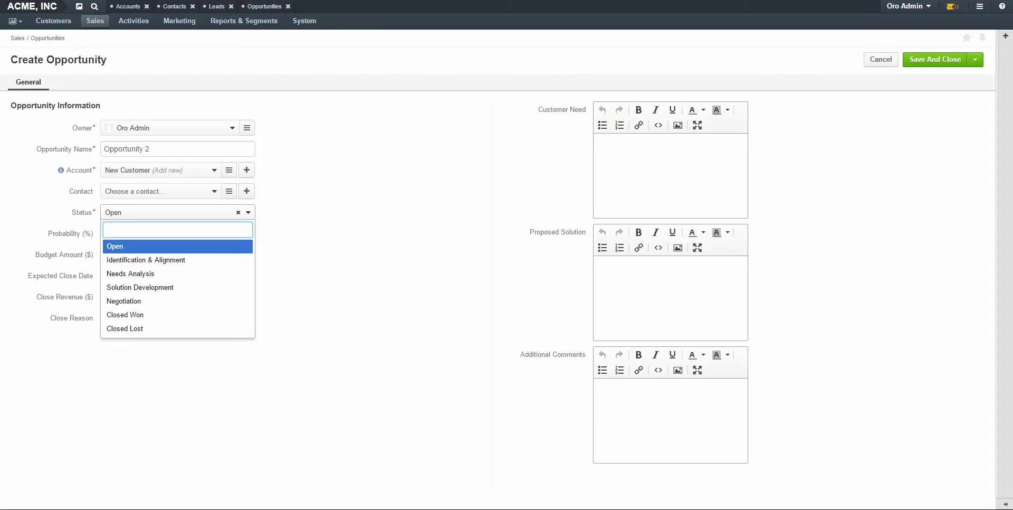
{"action": "key", "text": "Down"}
{"action": "key", "text": "Return"}
{"action": "left_click", "coordinate": [145, 234]}
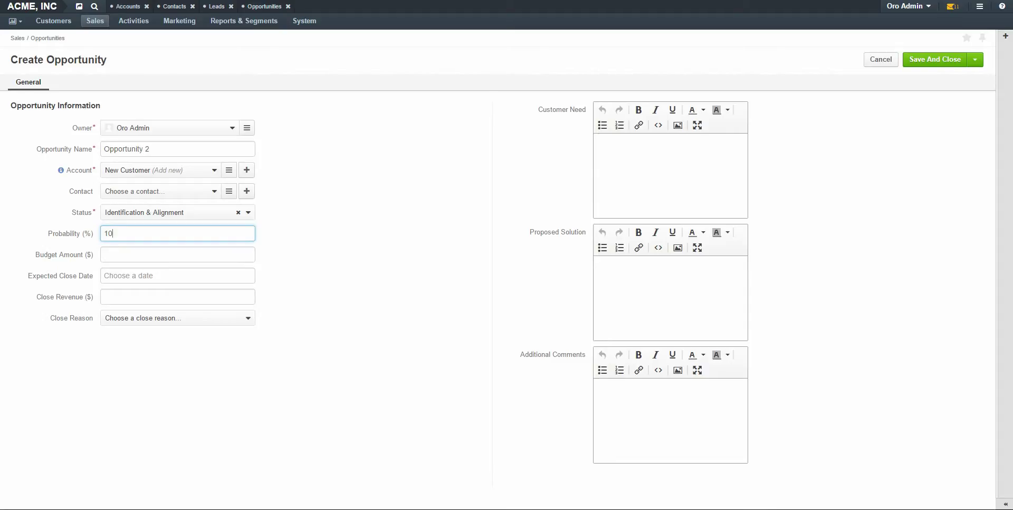
{"action": "left_click", "coordinate": [114, 261]}
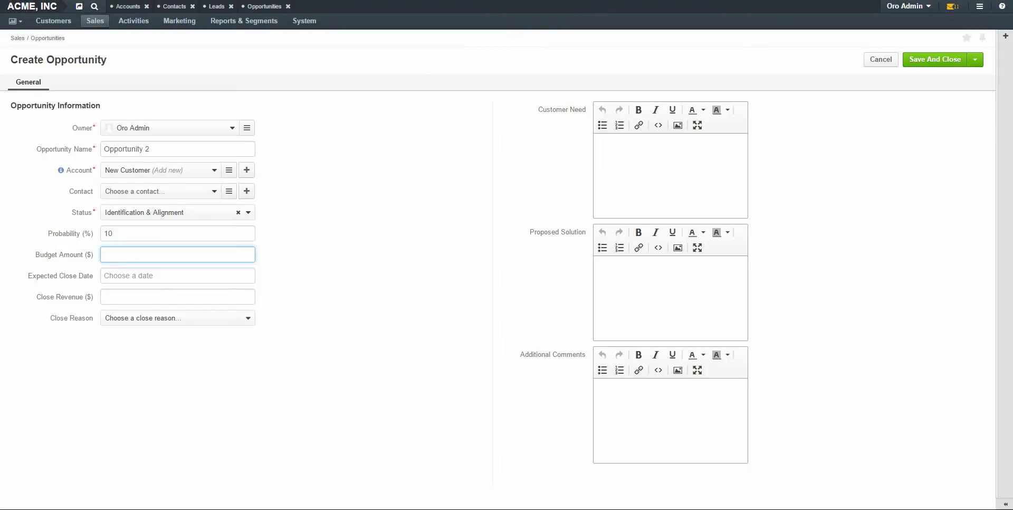
Step: Enter a 100000 budget and Sep 16, 2016 as the expected close date
{"action": "type", "text": "100000"}
{"action": "left_click", "coordinate": [143, 275]}
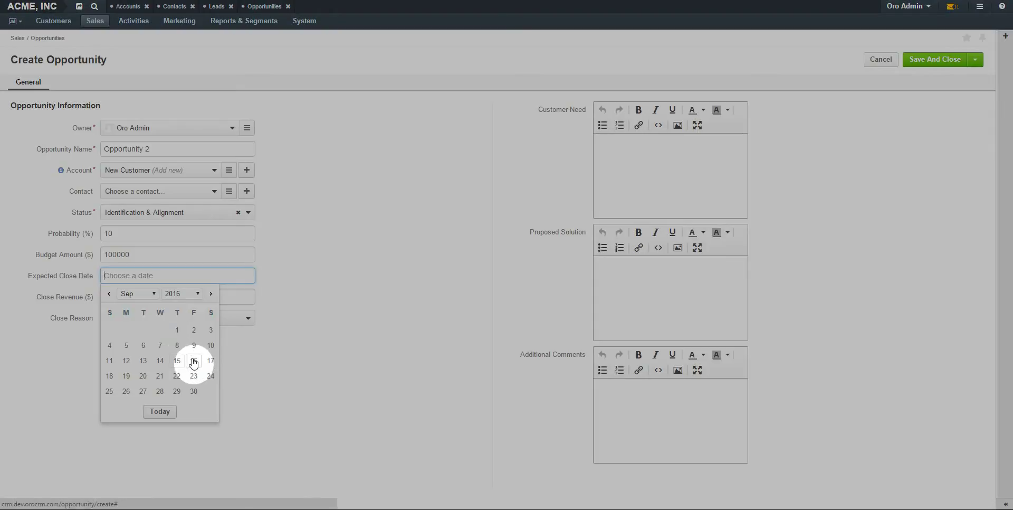
{"action": "left_click", "coordinate": [194, 361]}
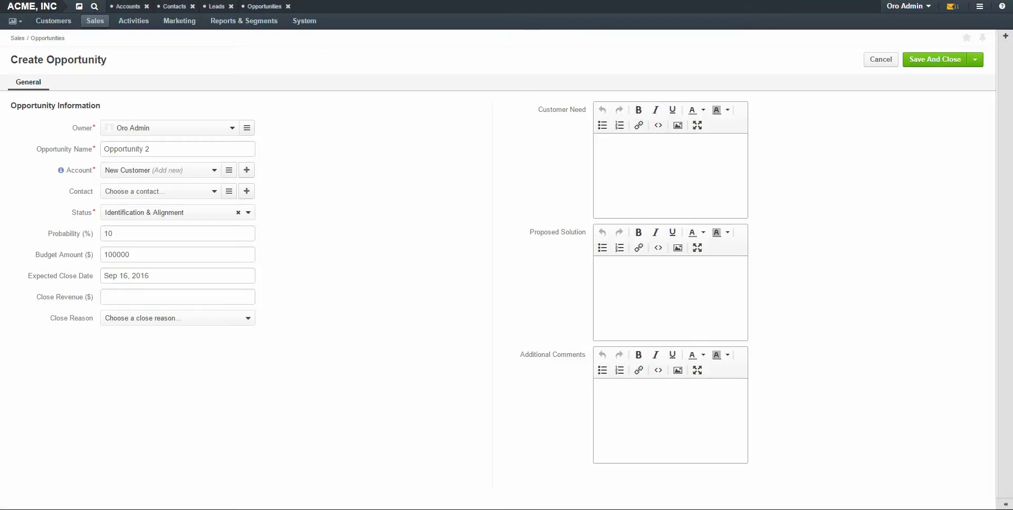
{"action": "left_click", "coordinate": [147, 296]}
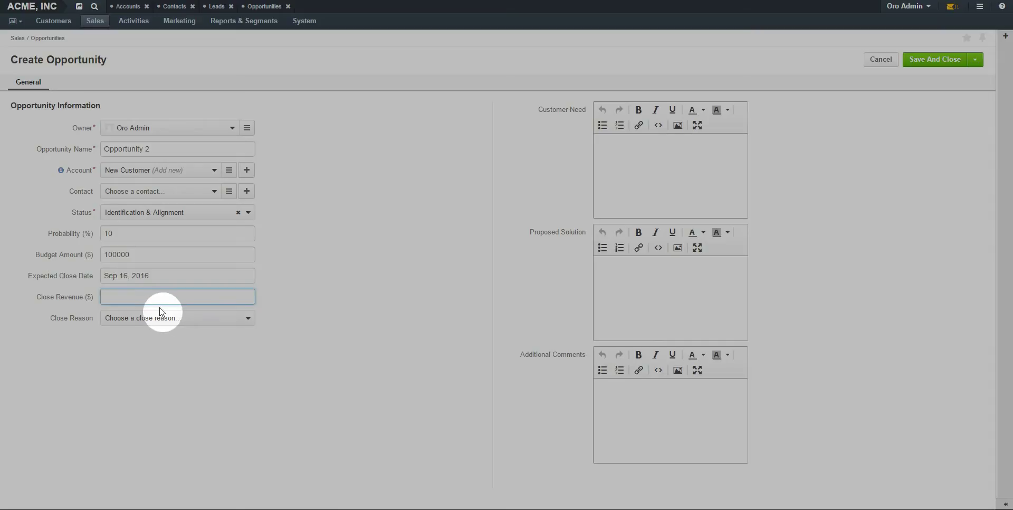
{"action": "left_click", "coordinate": [681, 184]}
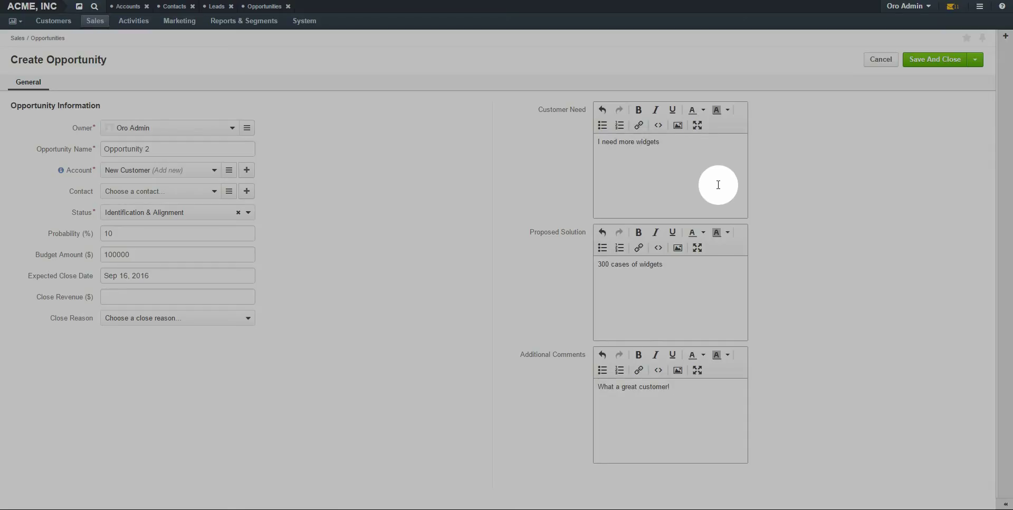
Step: Save and close Opportunity 2, then check More Actions on its view page
{"action": "left_click", "coordinate": [933, 60]}
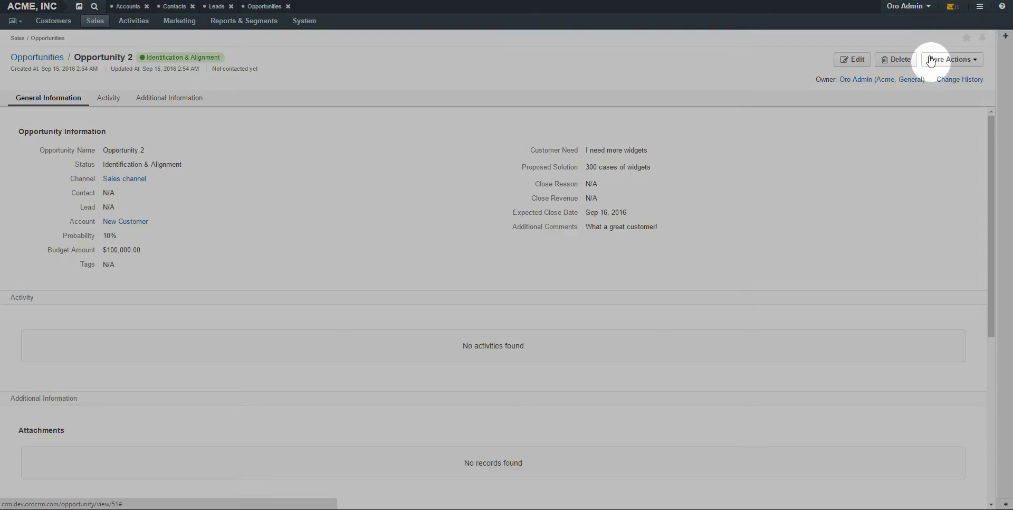
{"action": "left_click", "coordinate": [931, 60]}
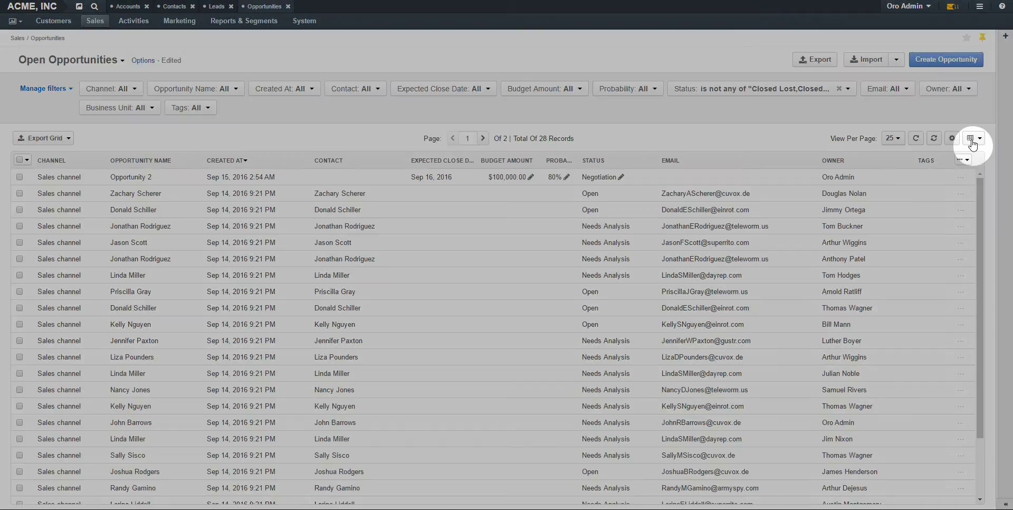
Step: Keep Grid view and set Opportunity 2's status inline to Solution Development
{"action": "left_click", "coordinate": [972, 139]}
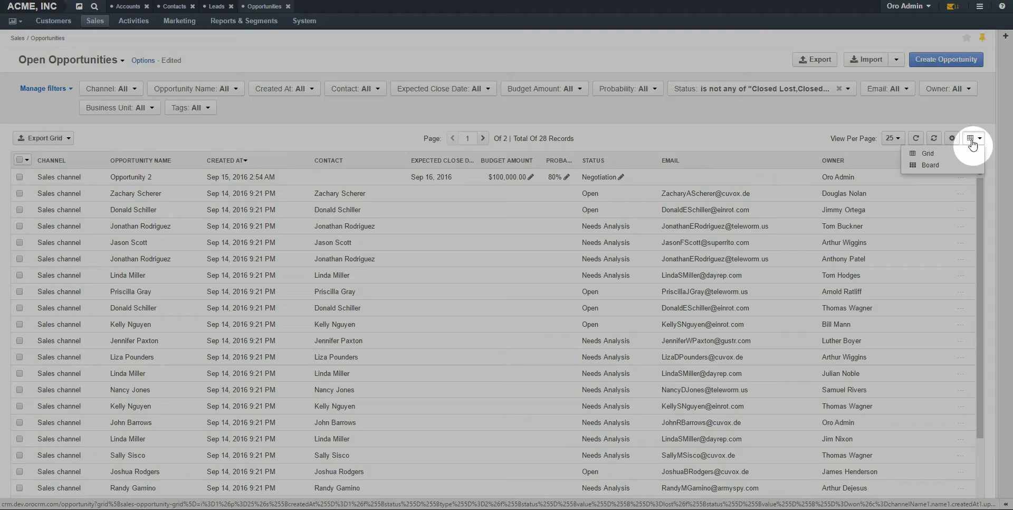
{"action": "left_click", "coordinate": [973, 141]}
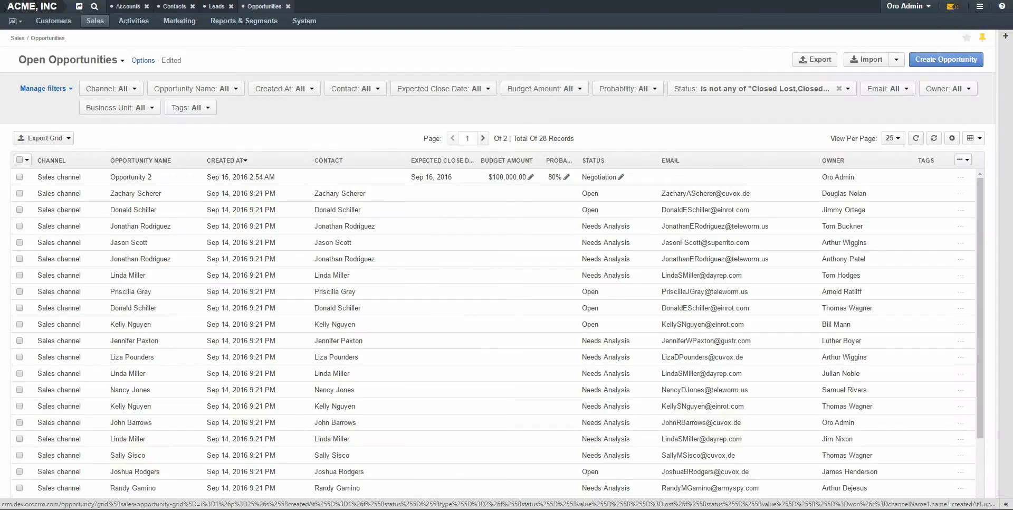
{"action": "left_click", "coordinate": [621, 176]}
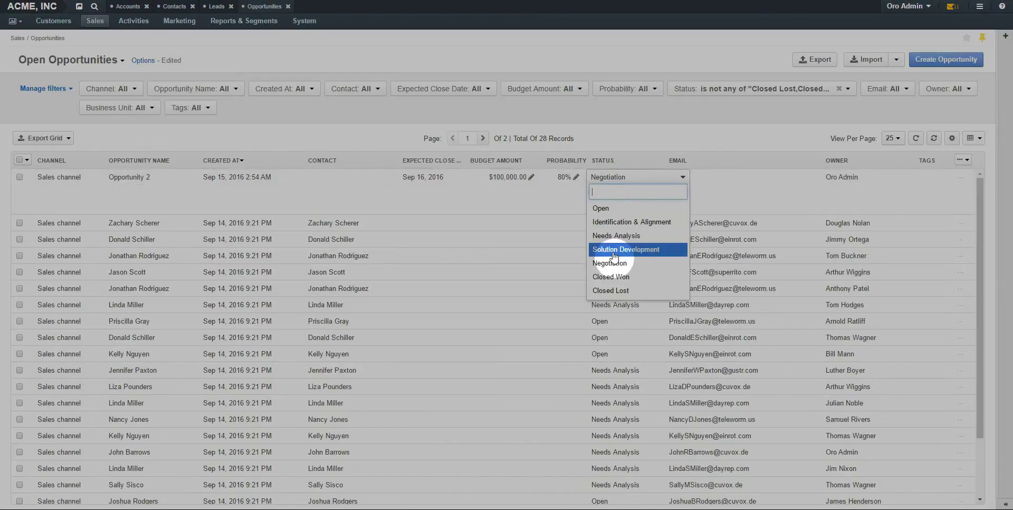
{"action": "left_click", "coordinate": [614, 256]}
Step: Confirm Solution Development, then drag Opportunity 2's card via Negotiation into Identification & Alignment
{"action": "left_click", "coordinate": [589, 193]}
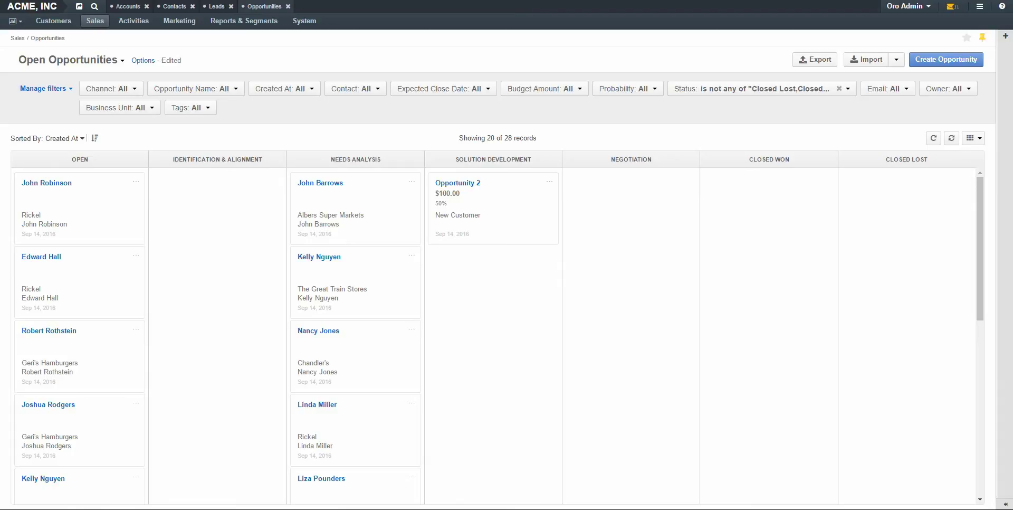
{"action": "left_click_drag", "start_coordinate": [516, 195], "coordinate": [633, 206]}
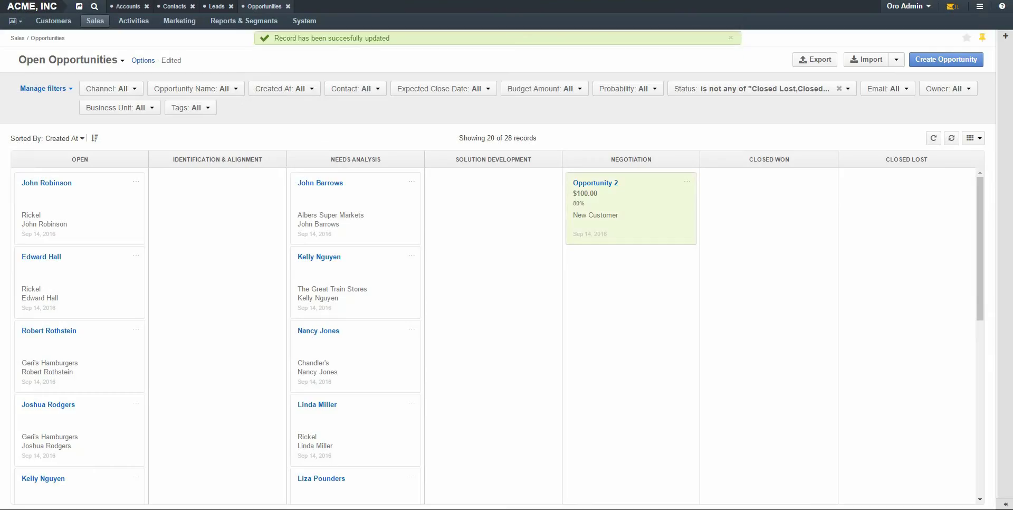
{"action": "left_click_drag", "start_coordinate": [638, 197], "coordinate": [753, 209]}
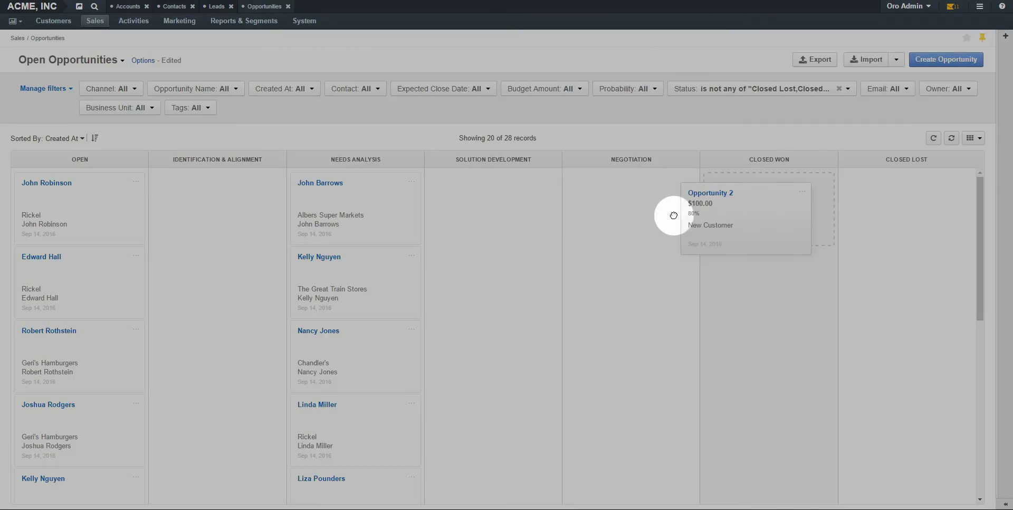
{"action": "left_click_drag", "start_coordinate": [753, 209], "coordinate": [250, 202]}
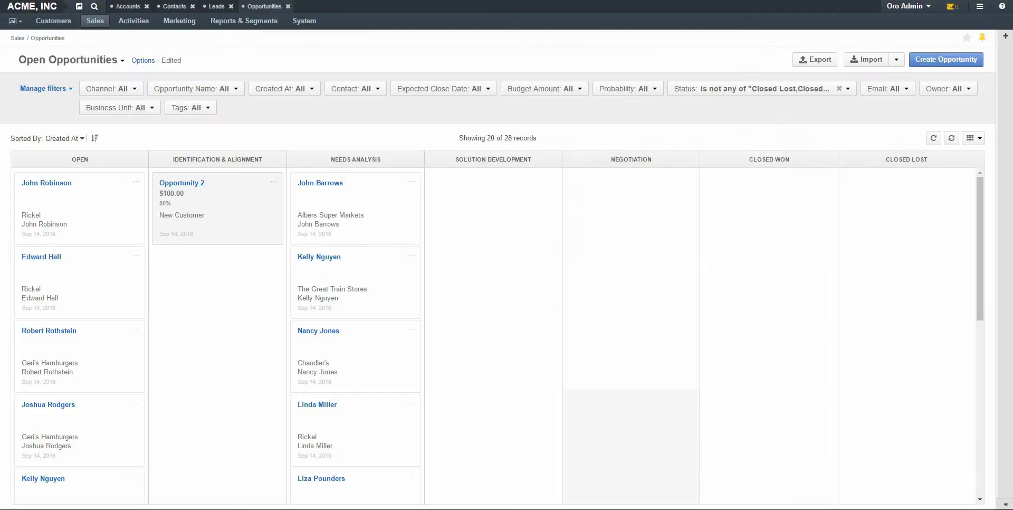